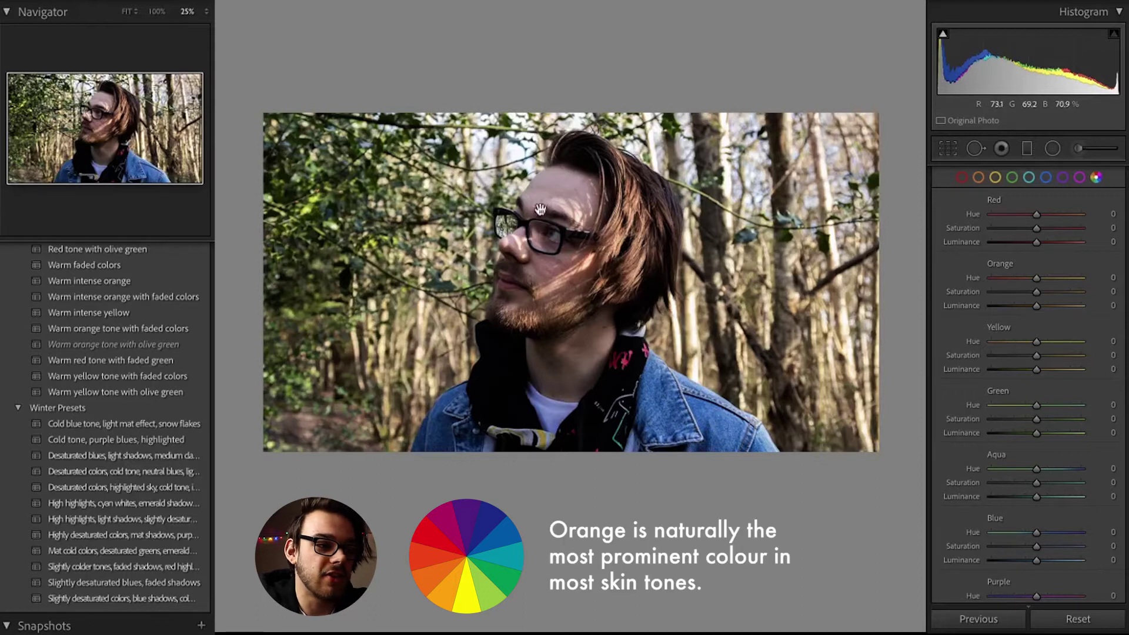
Set the Blue hue to -20 and adjust Orange to hue -27 and saturation +28 in the portrait's HSL settings.
{"action": "scroll", "coordinate": [1091, 434], "scroll_direction": "down", "scroll_amount": 4}
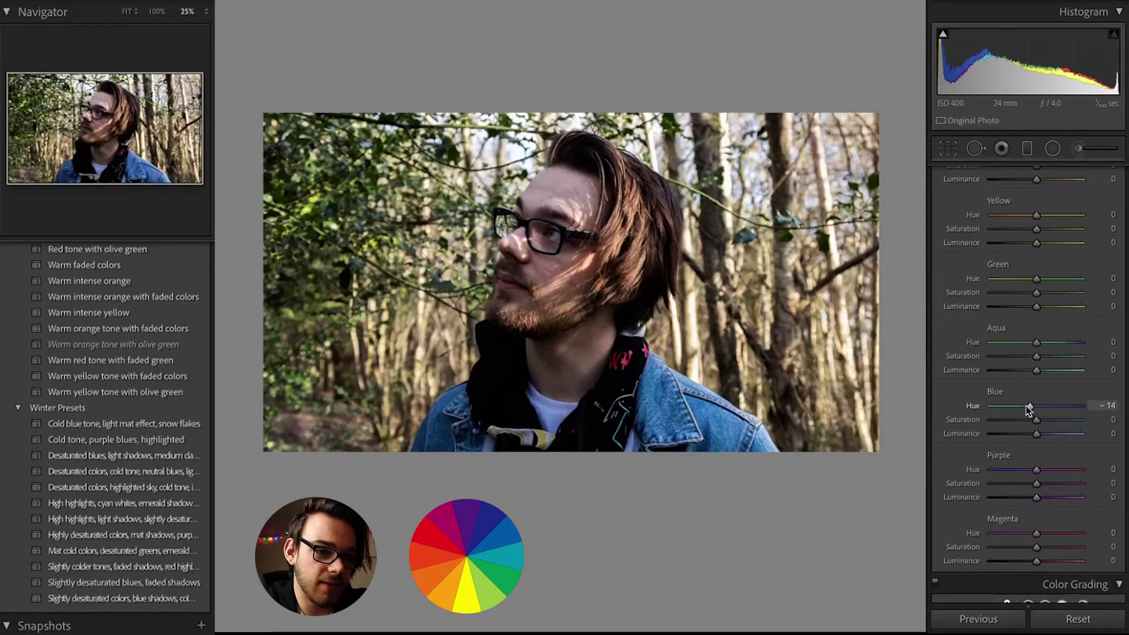
{"action": "left_click_drag", "start_coordinate": [1022, 405], "coordinate": [1018, 403]}
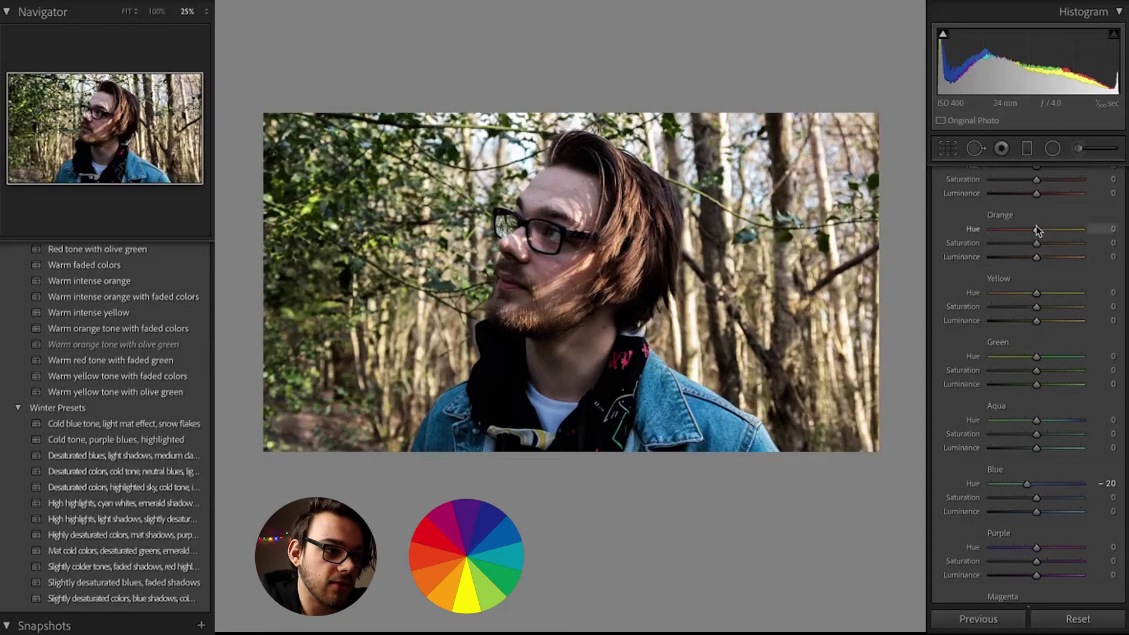
{"action": "left_click_drag", "start_coordinate": [1028, 228], "coordinate": [1049, 248]}
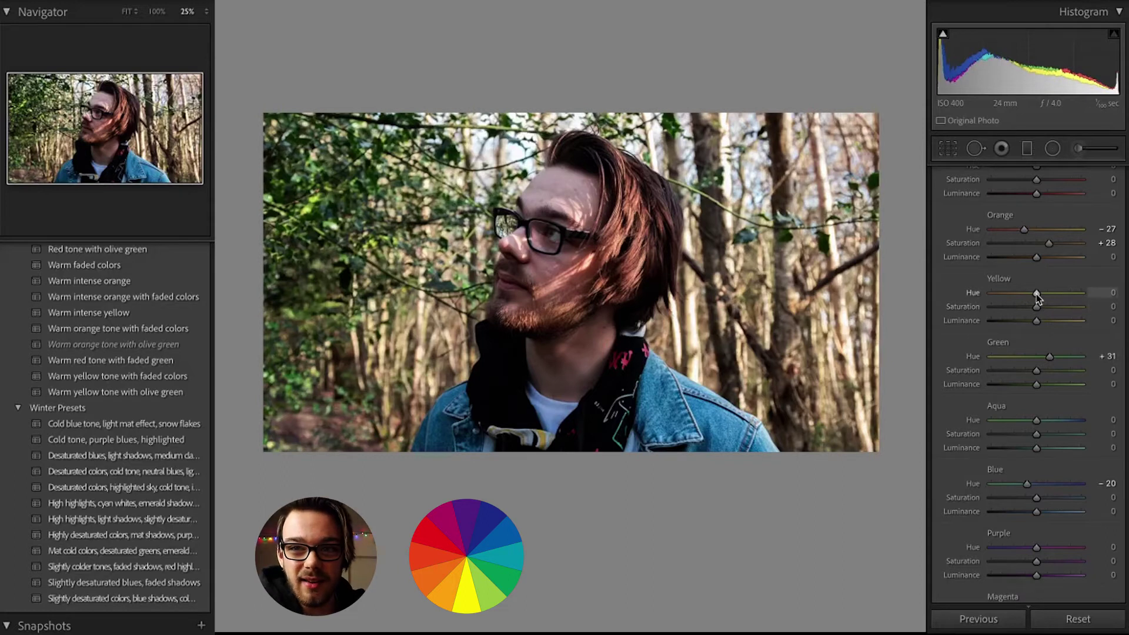
Set the Yellow hue to +100 and the Green saturation to -56 to recolour the foliage.
{"action": "left_click_drag", "start_coordinate": [1037, 296], "coordinate": [1051, 299]}
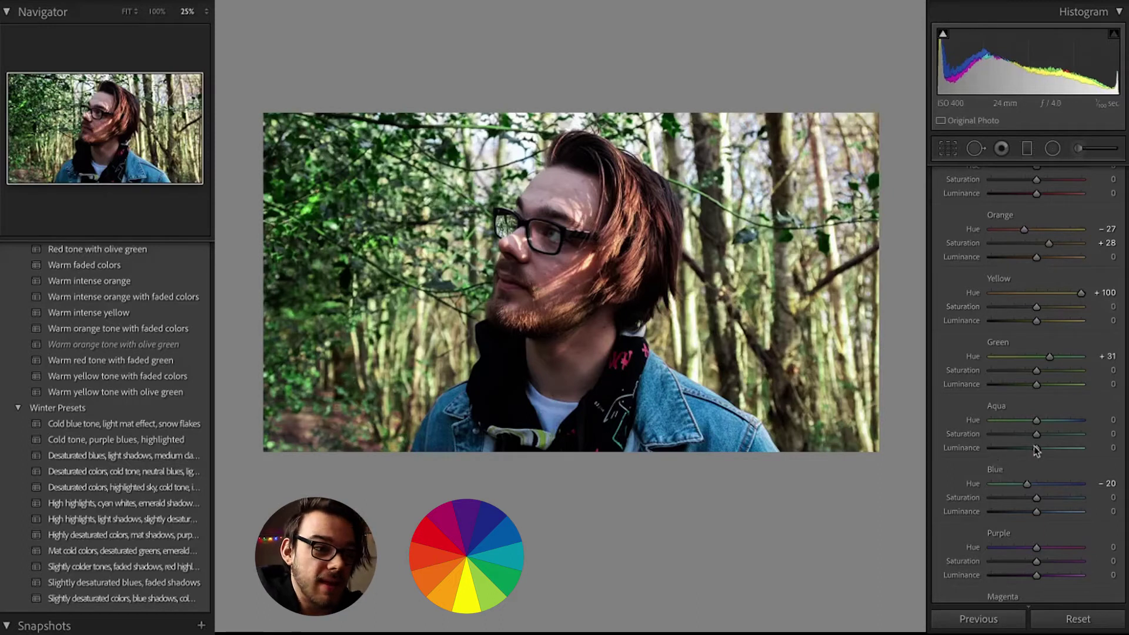
{"action": "left_click_drag", "start_coordinate": [1037, 371], "coordinate": [1017, 372]}
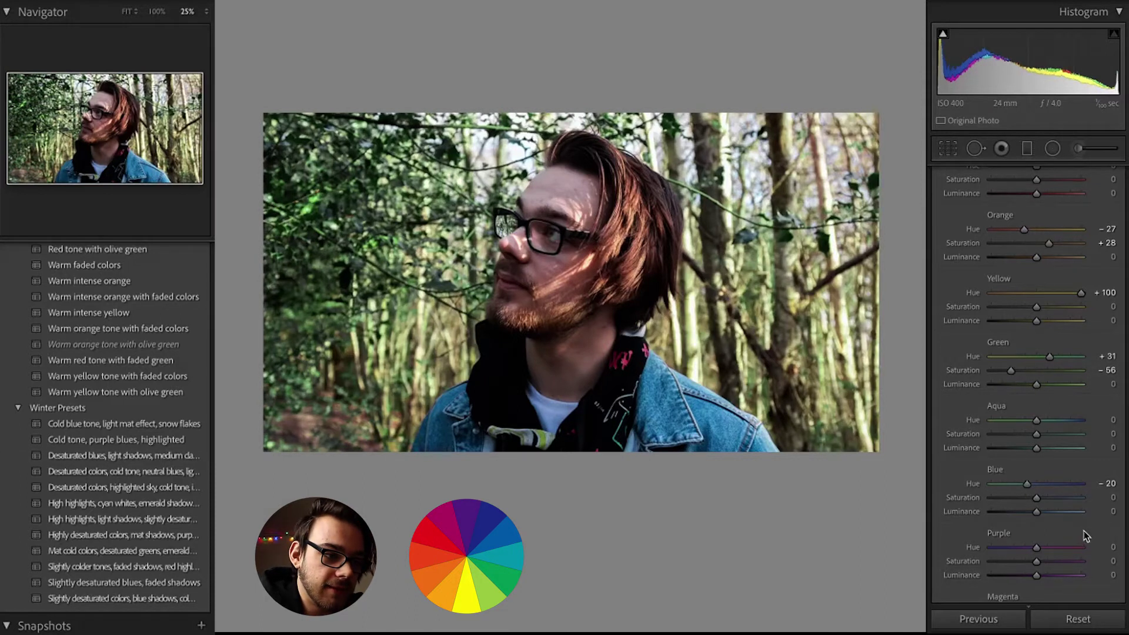
Set the Purple hue to +100, and set Magenta to hue +100 and saturation +30.
{"action": "scroll", "coordinate": [1085, 535], "scroll_direction": "down", "scroll_amount": 1}
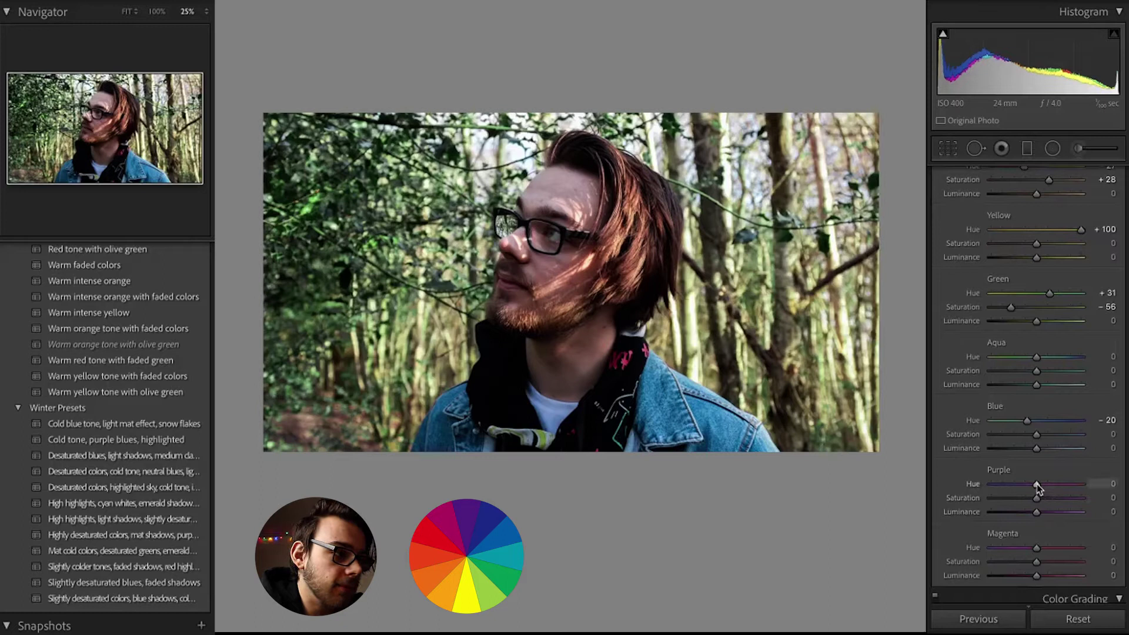
{"action": "left_click_drag", "start_coordinate": [1037, 484], "coordinate": [1093, 489]}
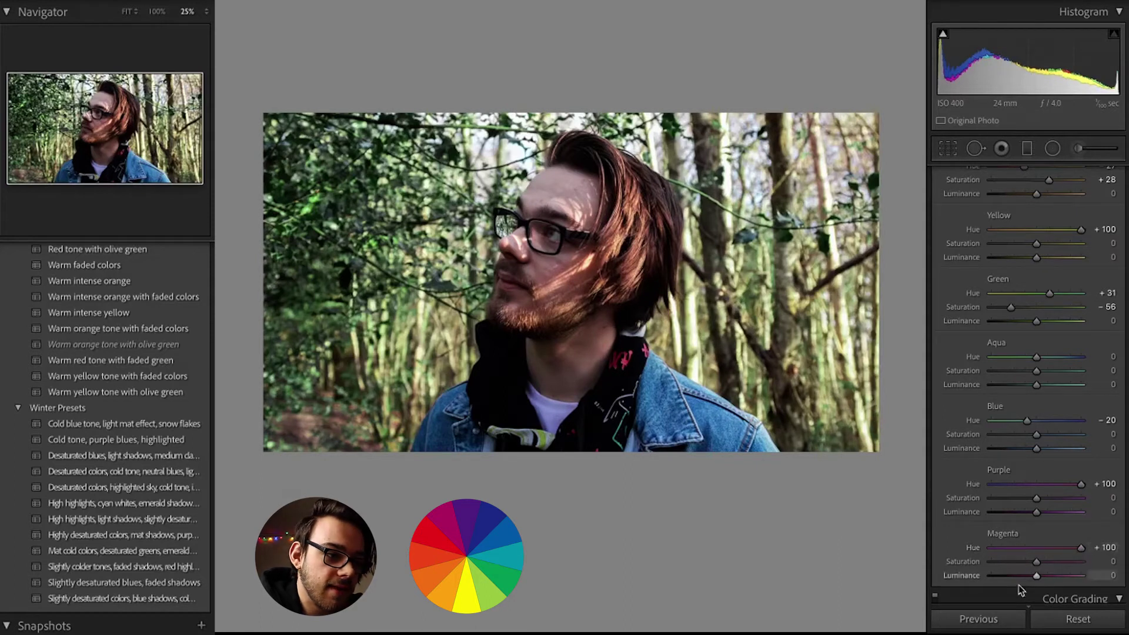
{"action": "left_click_drag", "start_coordinate": [1037, 562], "coordinate": [1051, 563]}
Set the portrait's white balance tint to +11.
{"action": "scroll", "coordinate": [1053, 562], "scroll_direction": "up", "scroll_amount": 10}
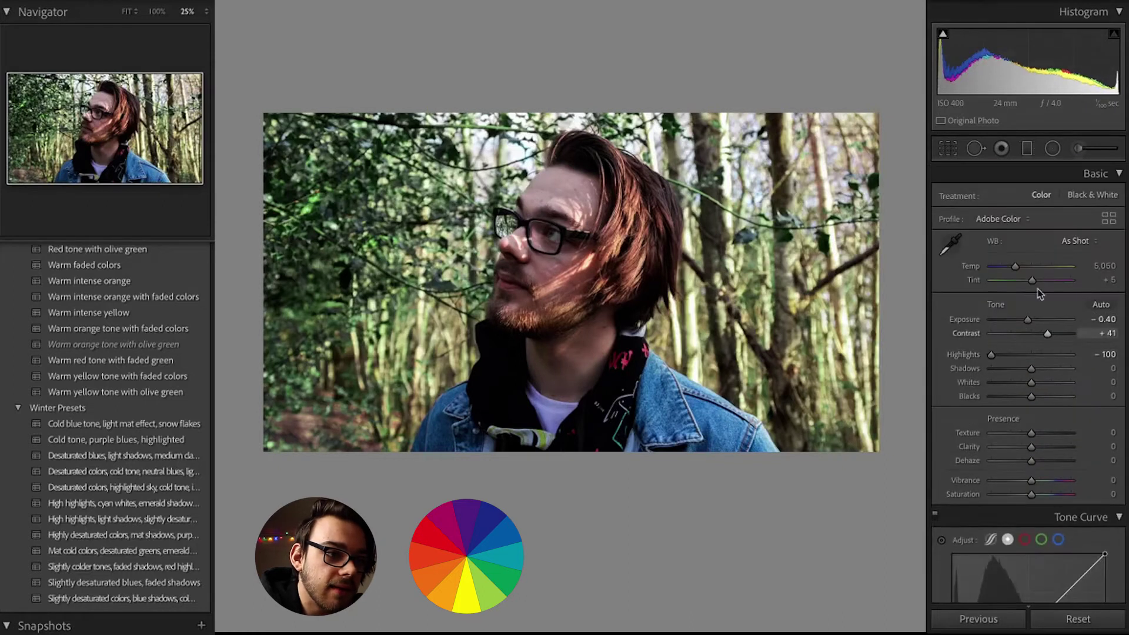
{"action": "left_click_drag", "start_coordinate": [1033, 281], "coordinate": [1035, 282]}
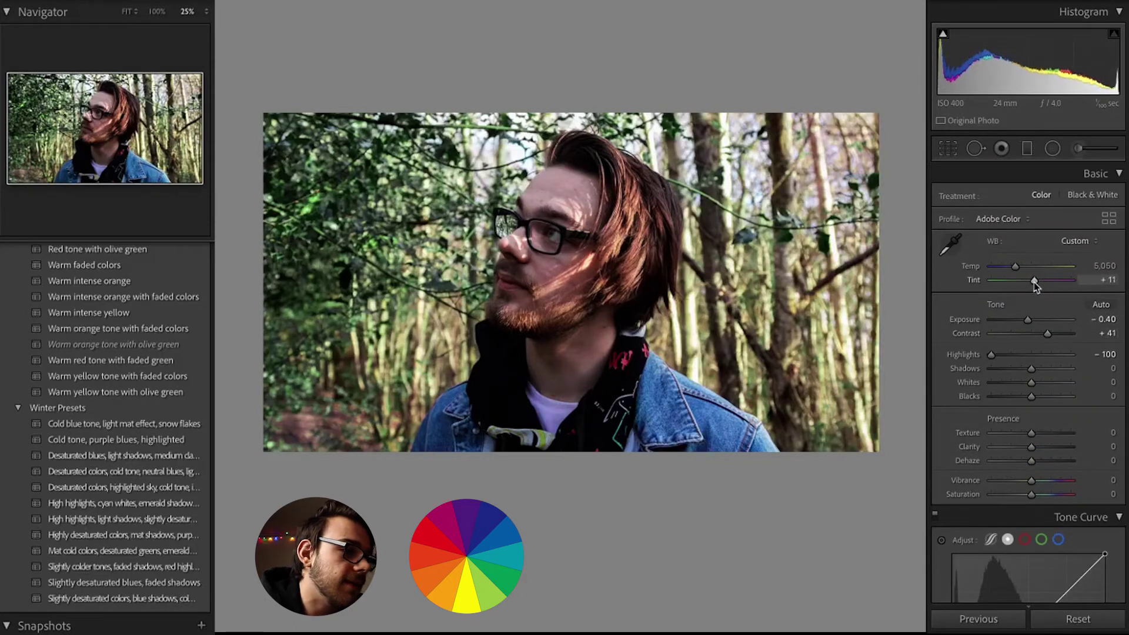
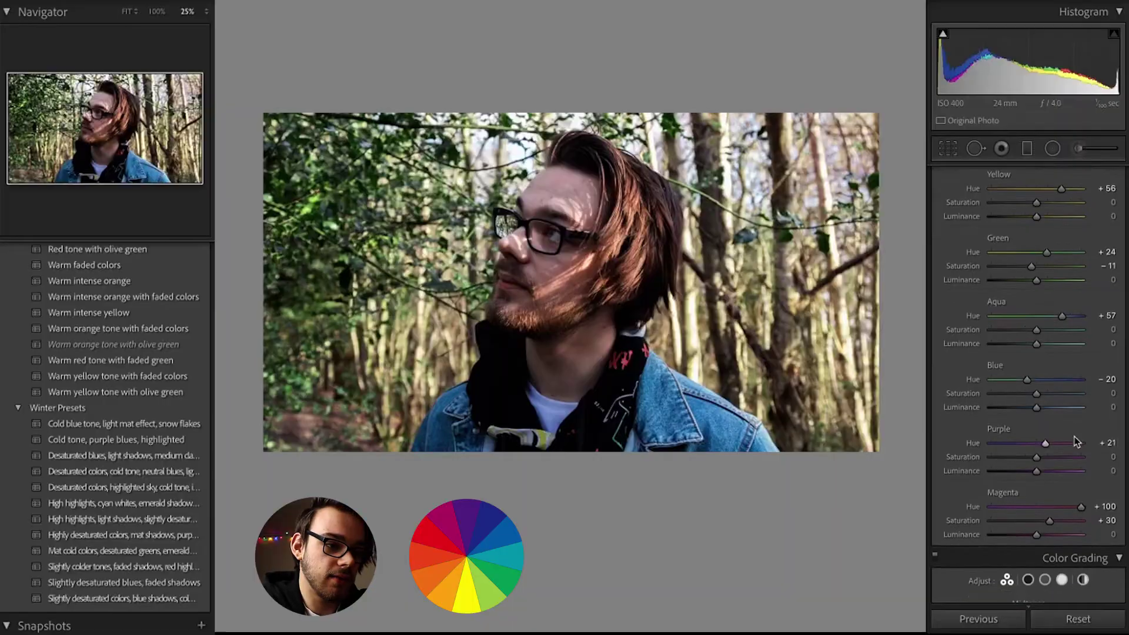
Set the Green Primary hue to +100 in the camera calibration settings.
{"action": "scroll", "coordinate": [1074, 436], "scroll_direction": "down", "scroll_amount": 2}
{"action": "scroll", "coordinate": [1074, 438], "scroll_direction": "down", "scroll_amount": 10}
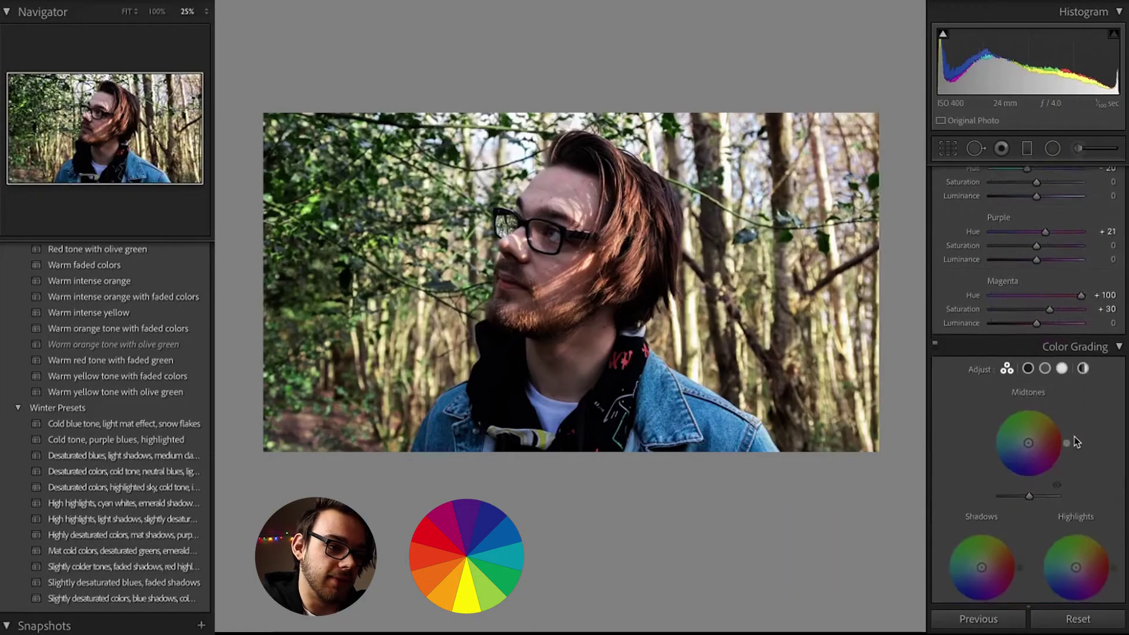
{"action": "scroll", "coordinate": [1074, 441], "scroll_direction": "down", "scroll_amount": 3}
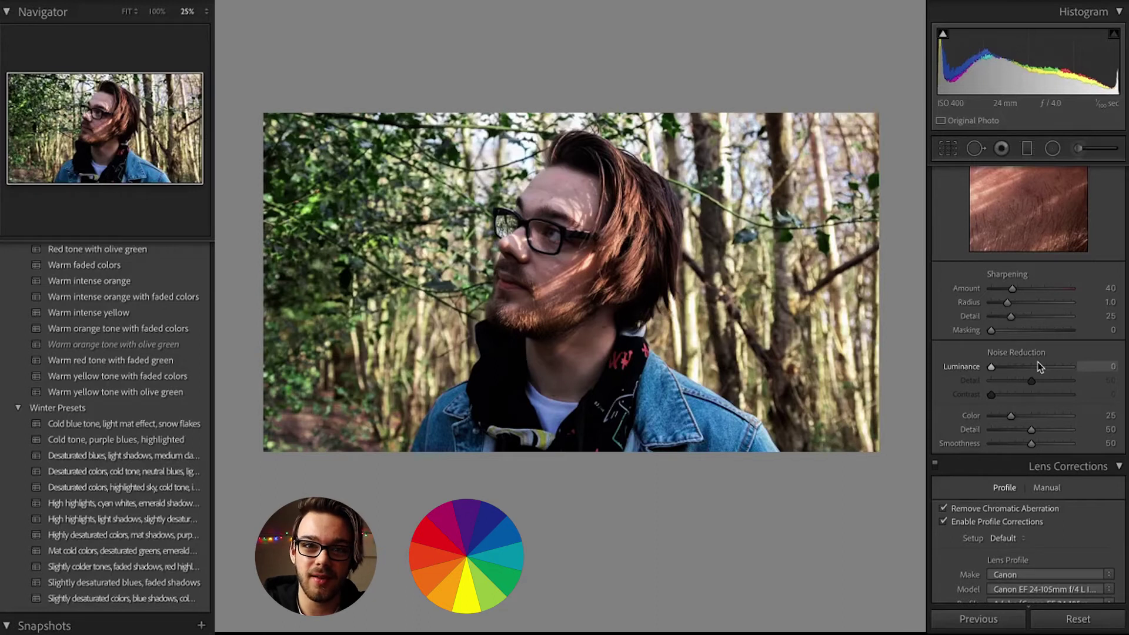
{"action": "scroll", "coordinate": [1026, 356], "scroll_direction": "down", "scroll_amount": 15}
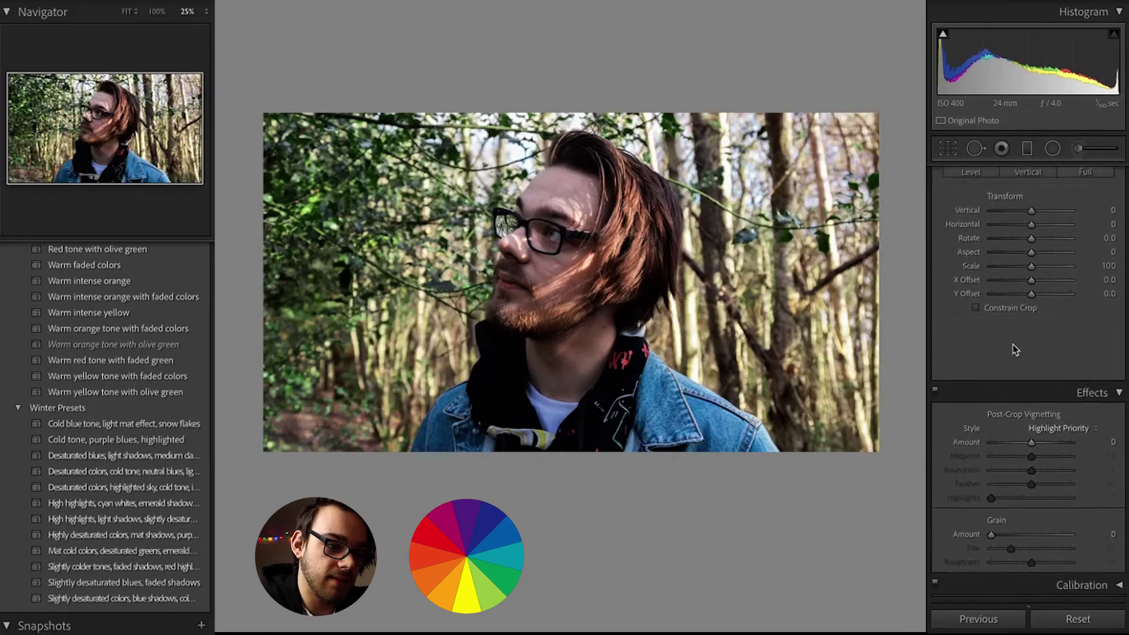
{"action": "left_click", "coordinate": [1053, 586]}
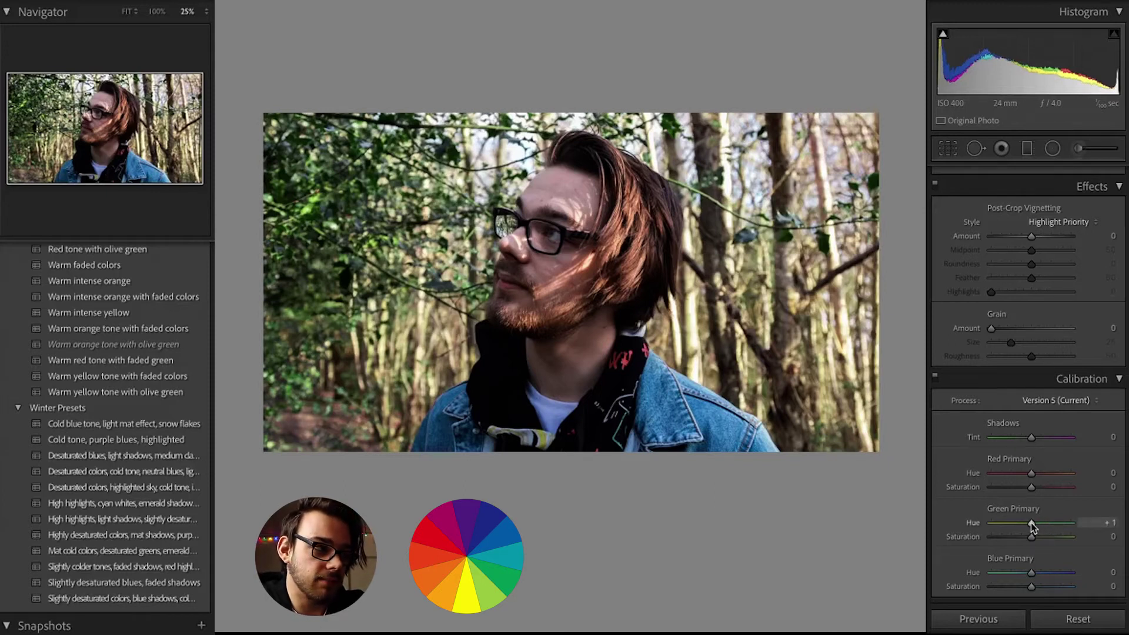
{"action": "left_click_drag", "start_coordinate": [1038, 526], "coordinate": [1071, 523]}
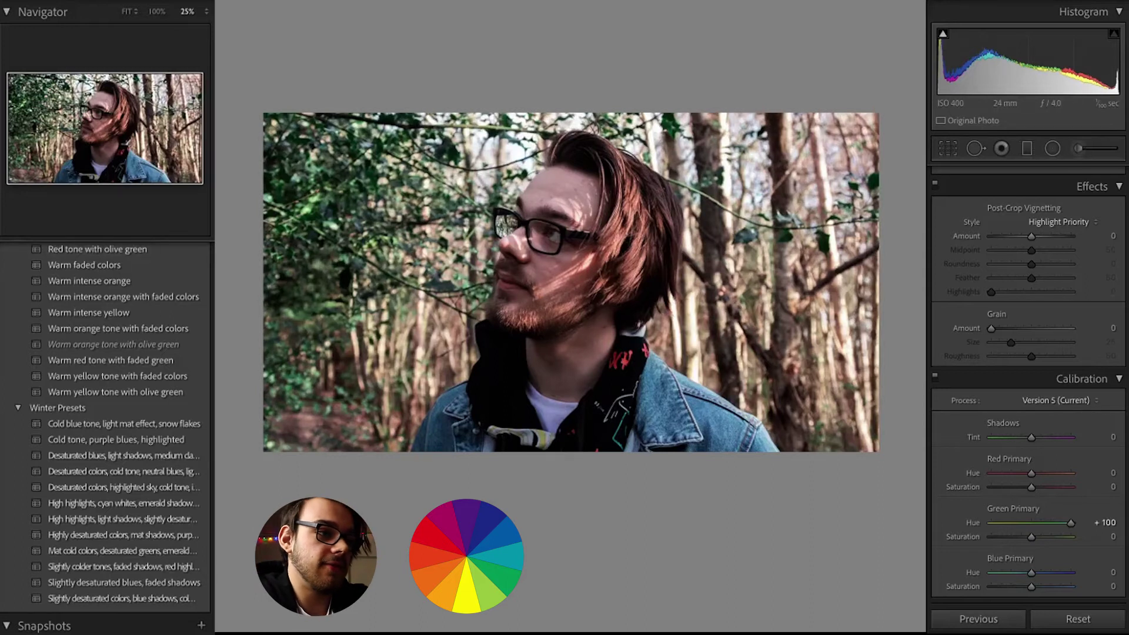
Draw a graduated filter across the portrait from the photo's right edge inward to the face.
{"action": "left_click", "coordinate": [1028, 148]}
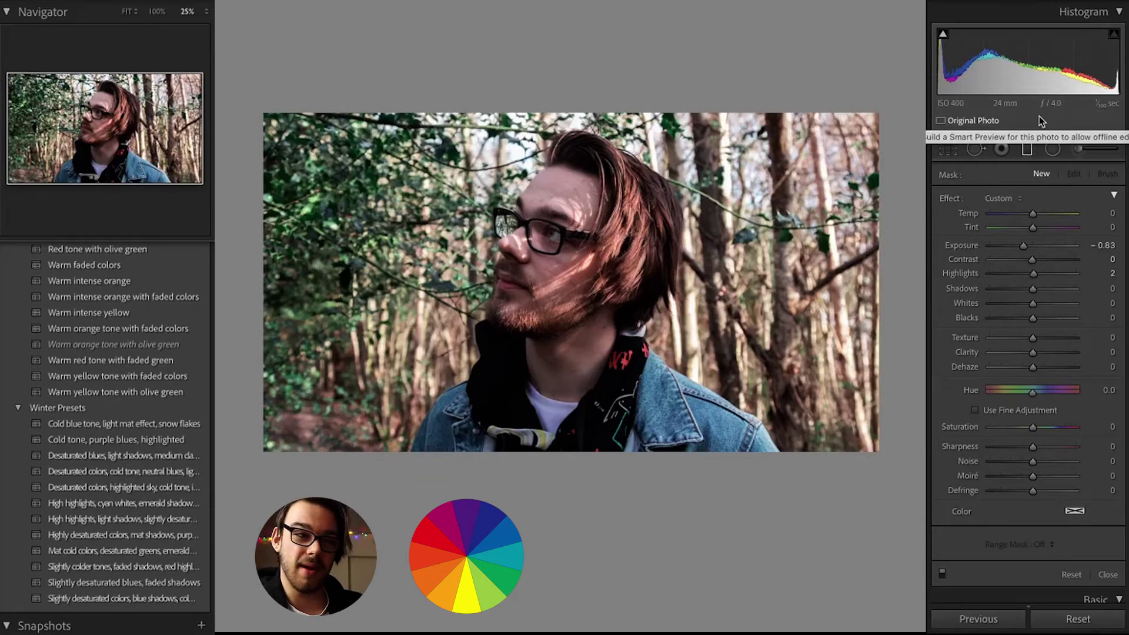
{"action": "left_click_drag", "start_coordinate": [879, 246], "coordinate": [523, 238]}
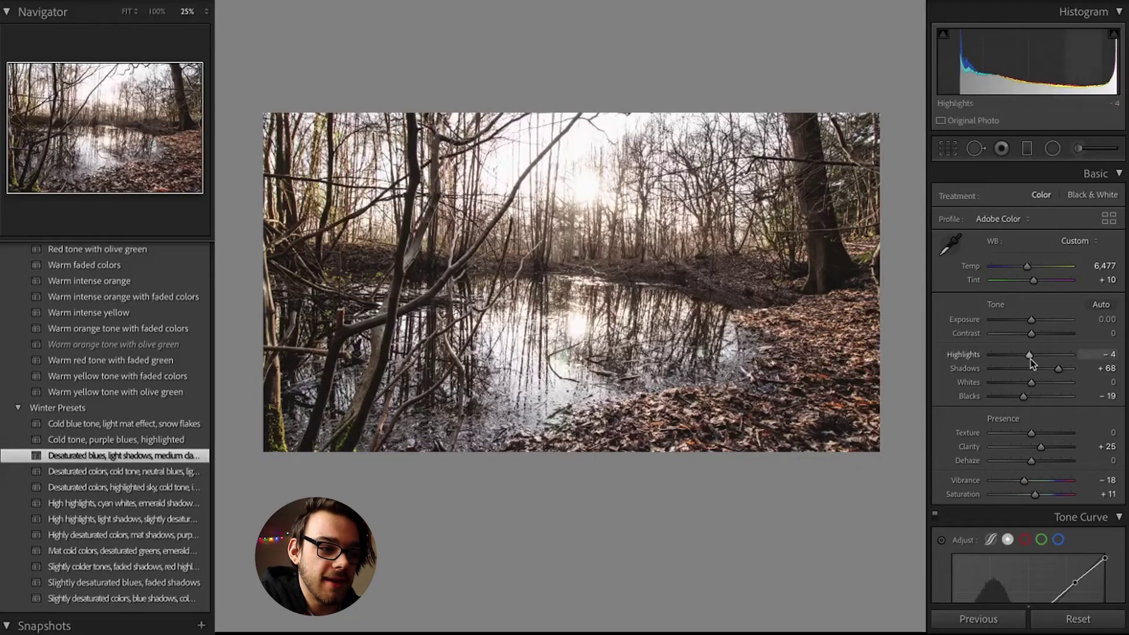
Adjust the woodland pond photo's tone to highlights -100, exposure -0.65 and contrast +7.
{"action": "left_click_drag", "start_coordinate": [1029, 355], "coordinate": [990, 356]}
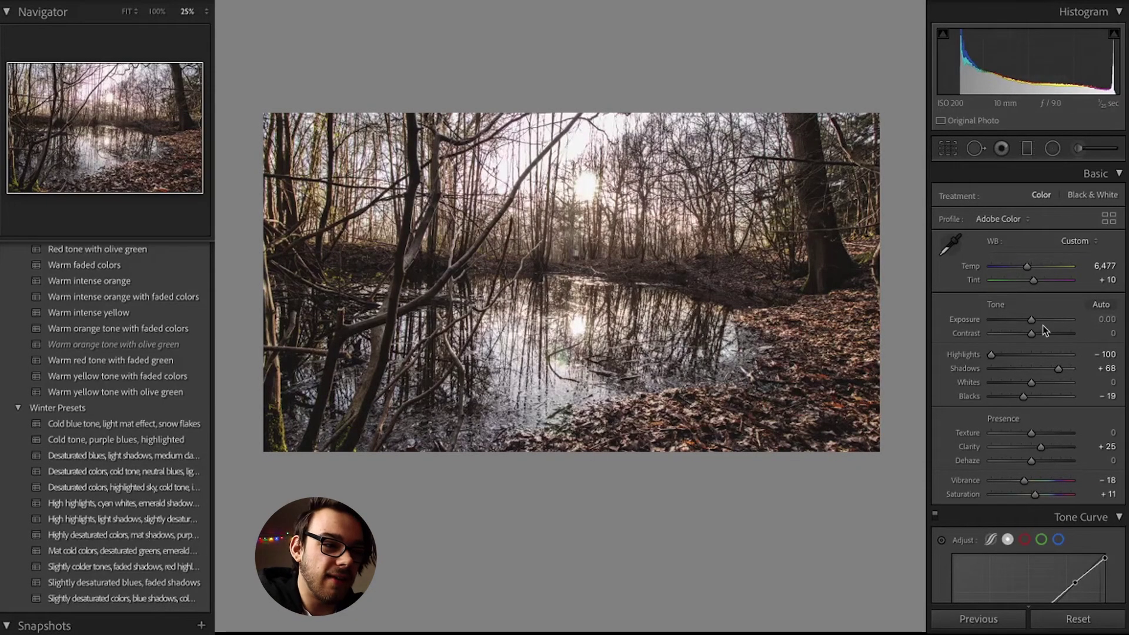
{"action": "left_click_drag", "start_coordinate": [1032, 319], "coordinate": [1026, 321]}
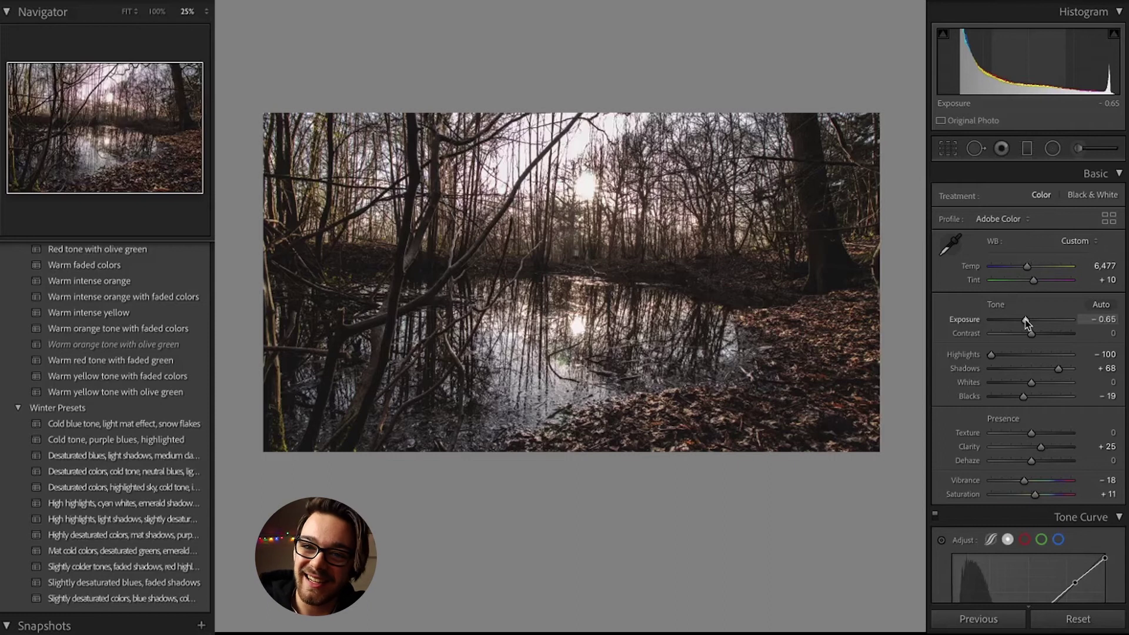
{"action": "left_click_drag", "start_coordinate": [1032, 334], "coordinate": [1033, 335]}
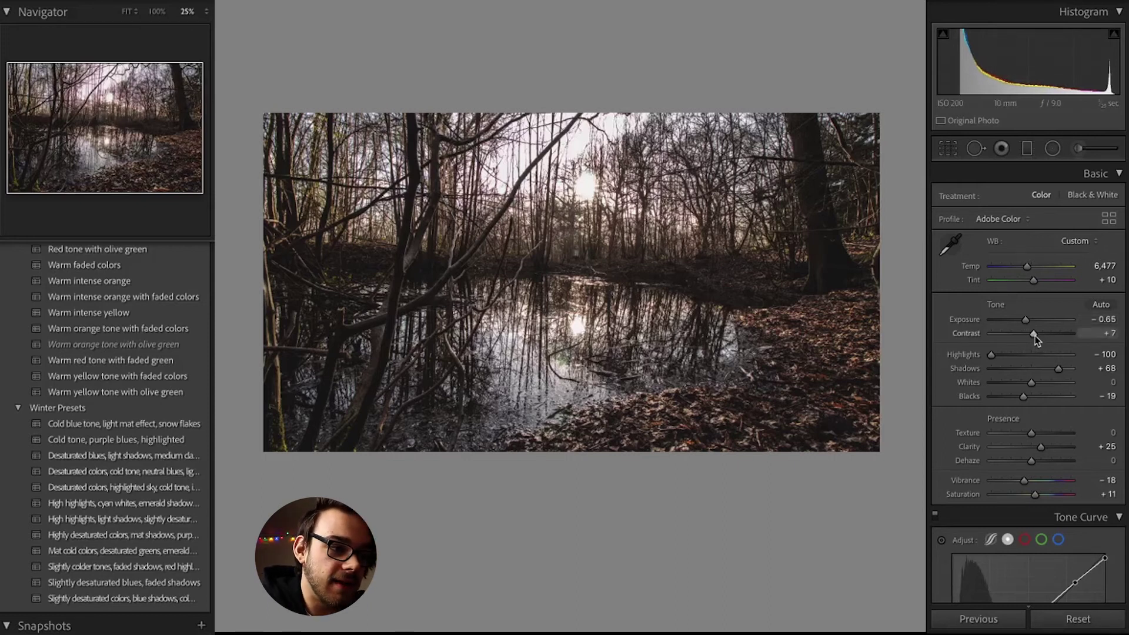
Crop the pond photo to a 16 x 9 aspect ratio.
{"action": "left_click", "coordinate": [939, 149]}
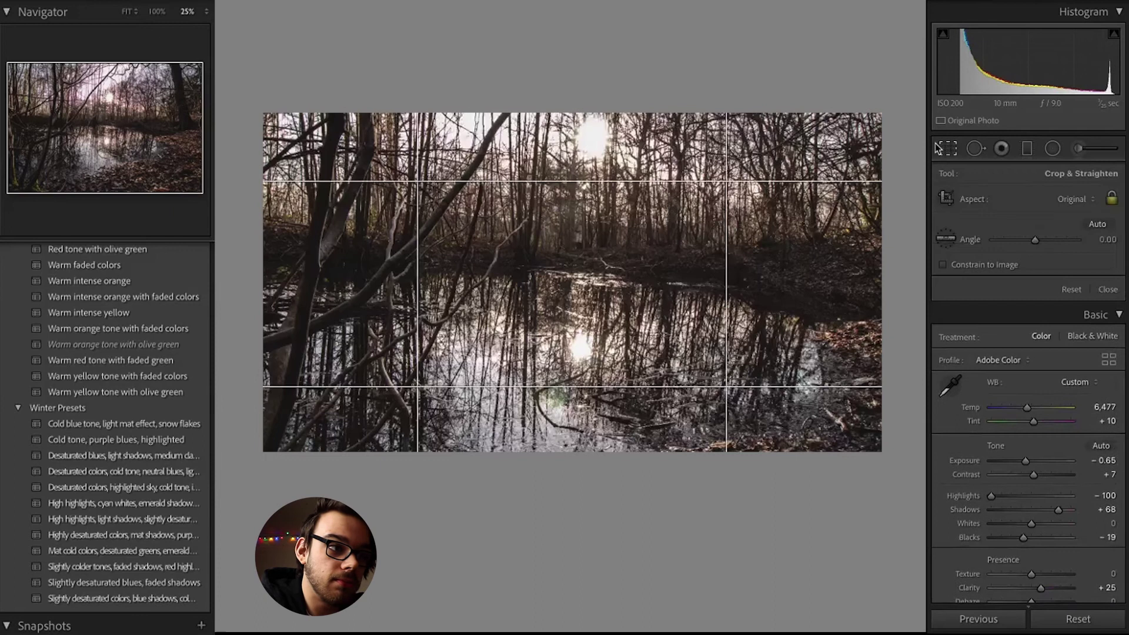
{"action": "left_click", "coordinate": [1083, 200]}
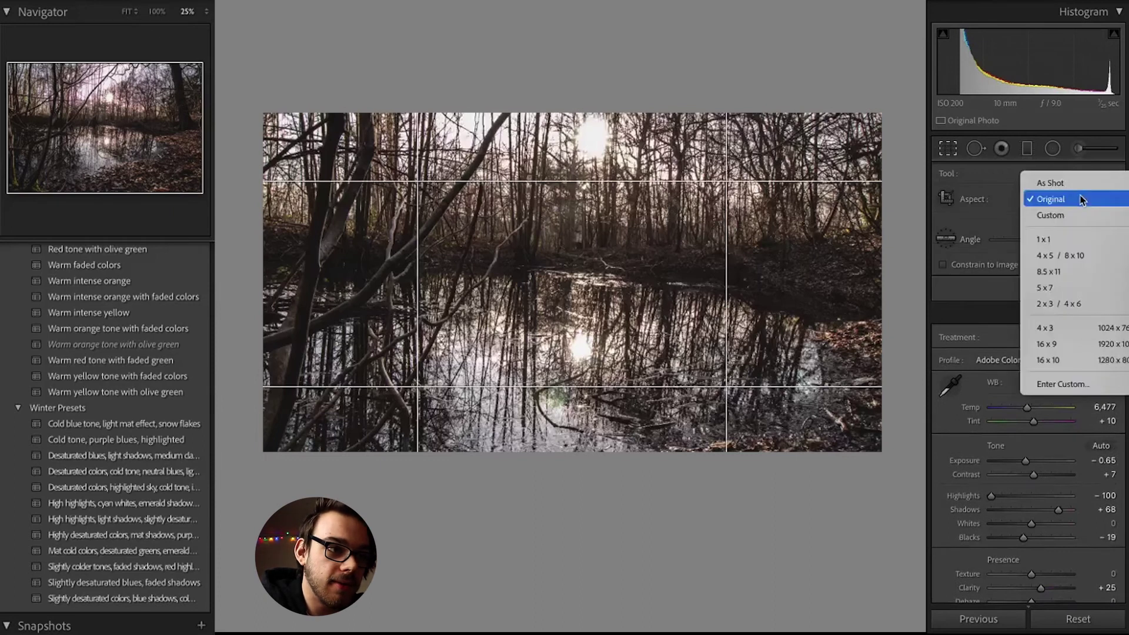
{"action": "left_click", "coordinate": [1069, 350]}
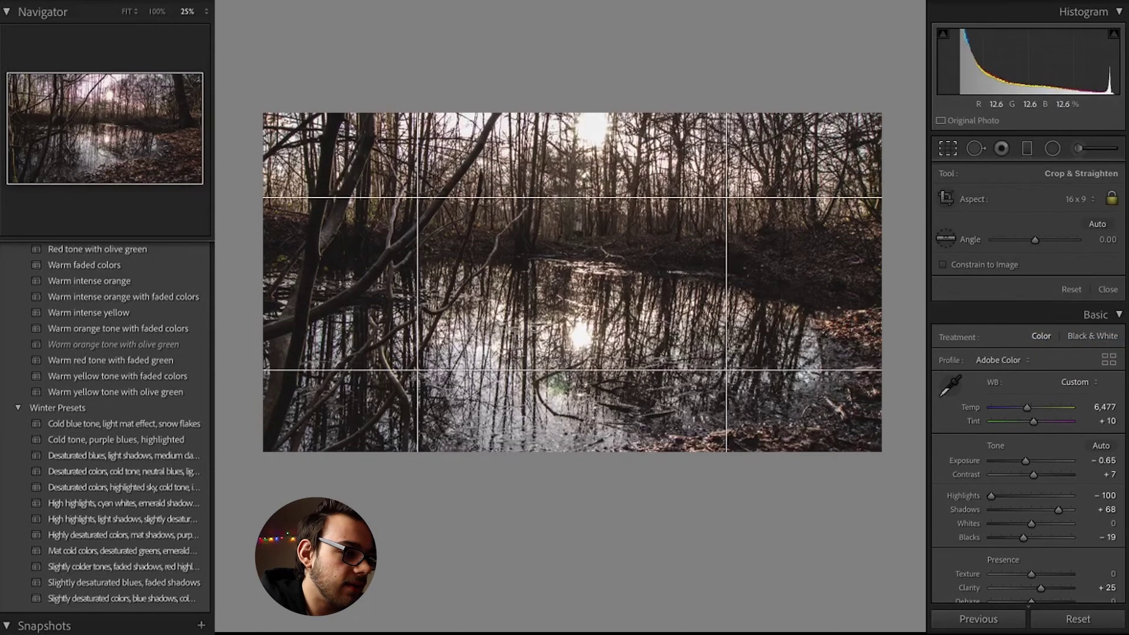
{"action": "key", "text": "Return"}
Set the pond photo's Blue hue to -42.
{"action": "scroll", "coordinate": [994, 426], "scroll_direction": "down", "scroll_amount": 5}
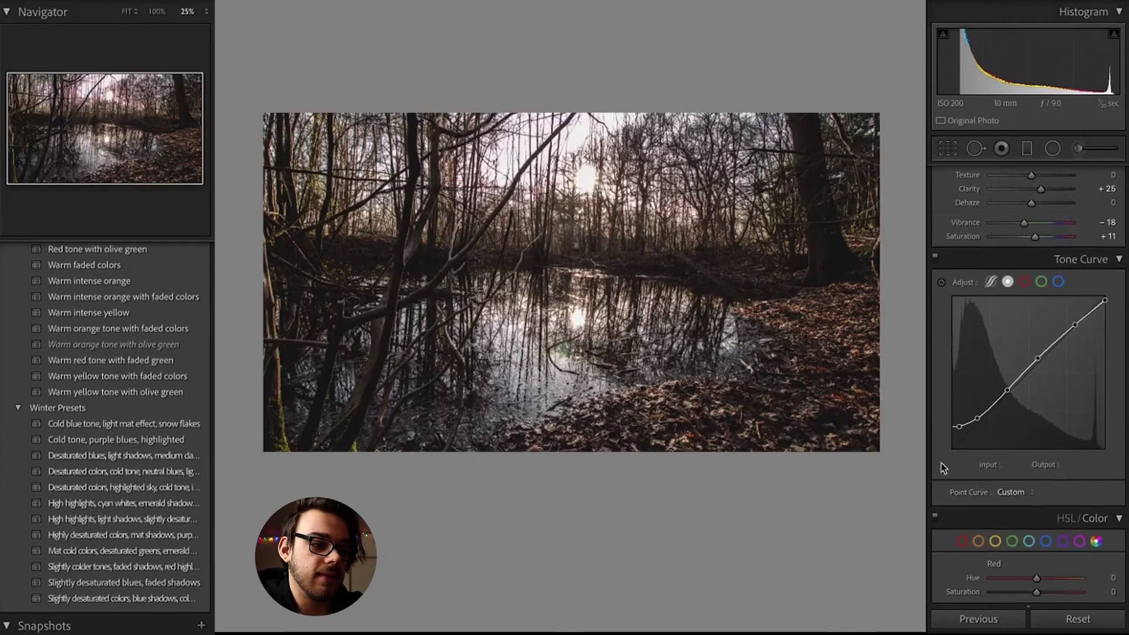
{"action": "scroll", "coordinate": [1084, 404], "scroll_direction": "down", "scroll_amount": 1}
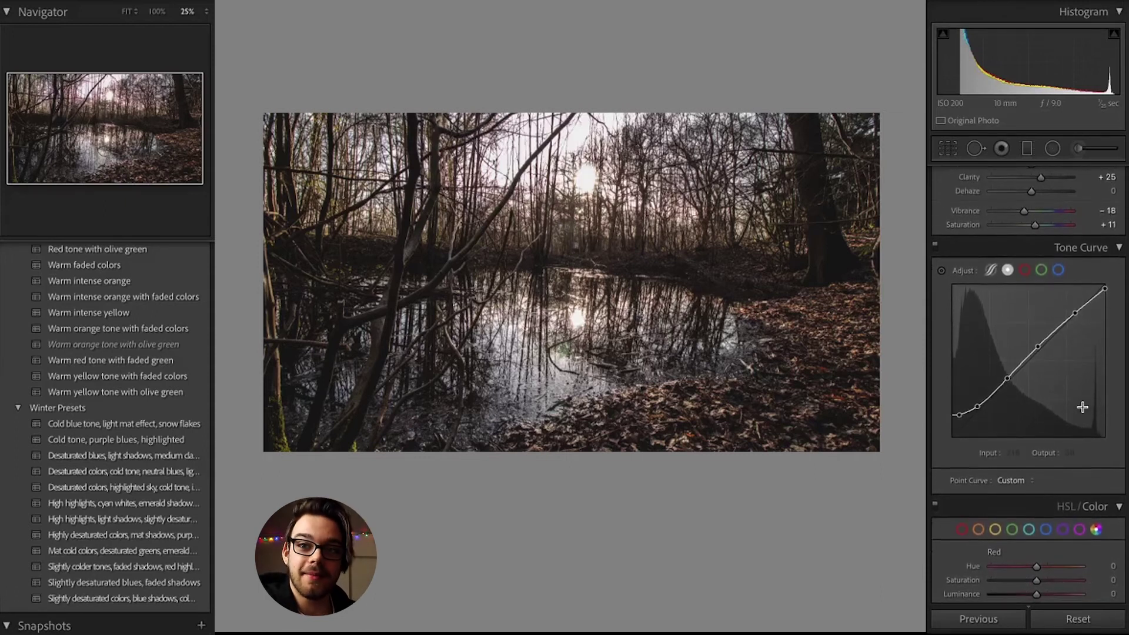
{"action": "scroll", "coordinate": [1082, 407], "scroll_direction": "down", "scroll_amount": 2}
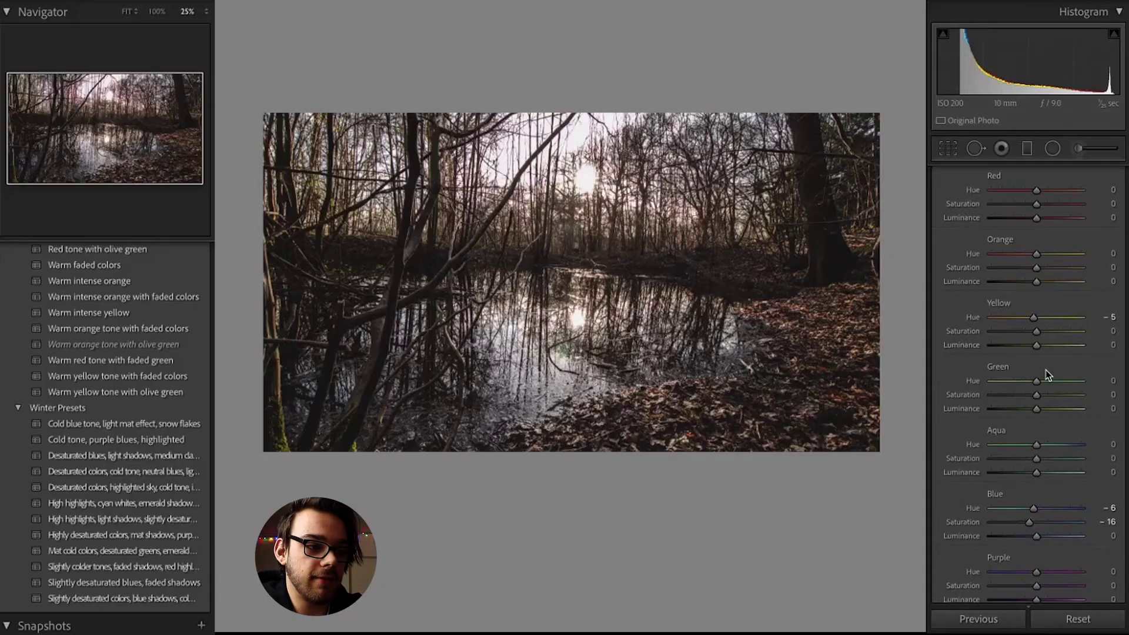
{"action": "scroll", "coordinate": [1045, 369], "scroll_direction": "down", "scroll_amount": 5}
{"action": "scroll", "coordinate": [1047, 375], "scroll_direction": "down", "scroll_amount": 4}
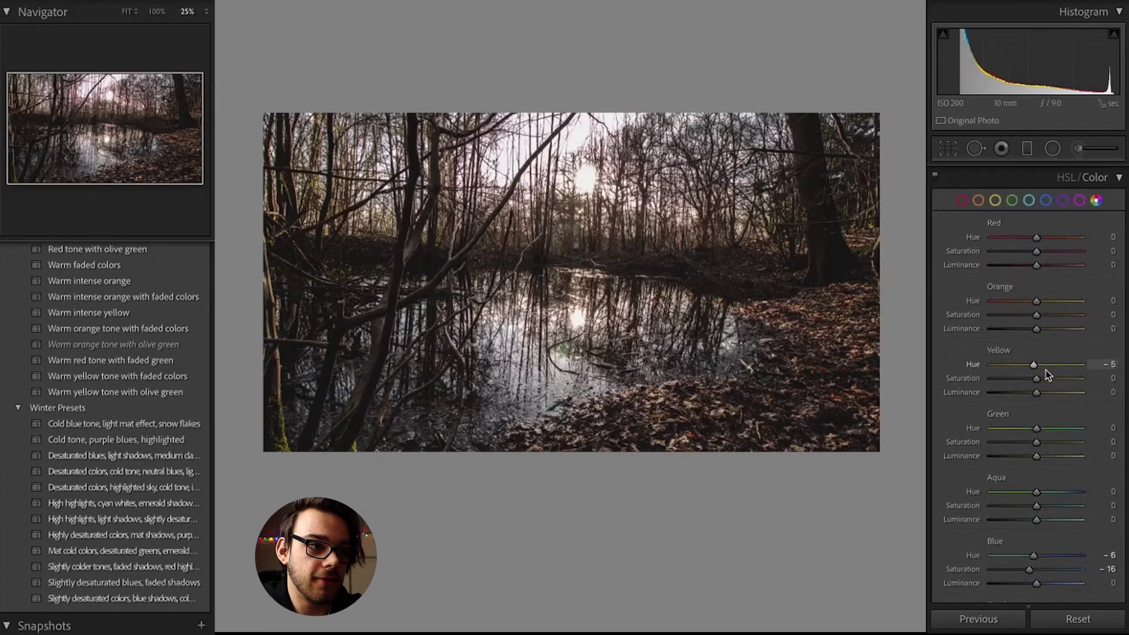
{"action": "scroll", "coordinate": [1045, 369], "scroll_direction": "down", "scroll_amount": 4}
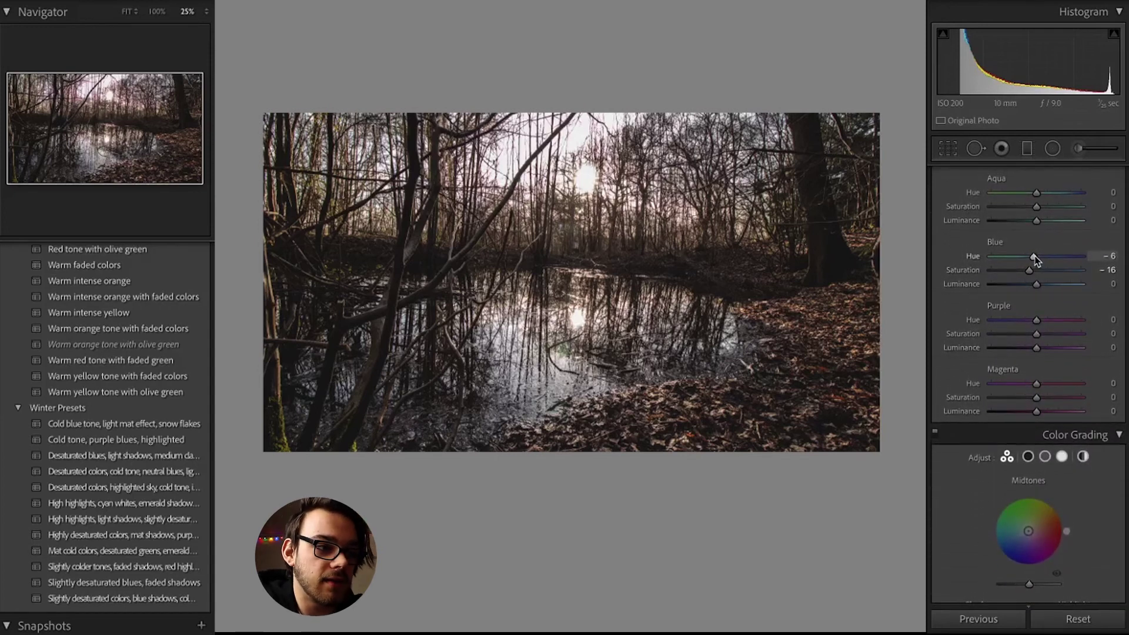
{"action": "left_click_drag", "start_coordinate": [1035, 256], "coordinate": [1029, 259]}
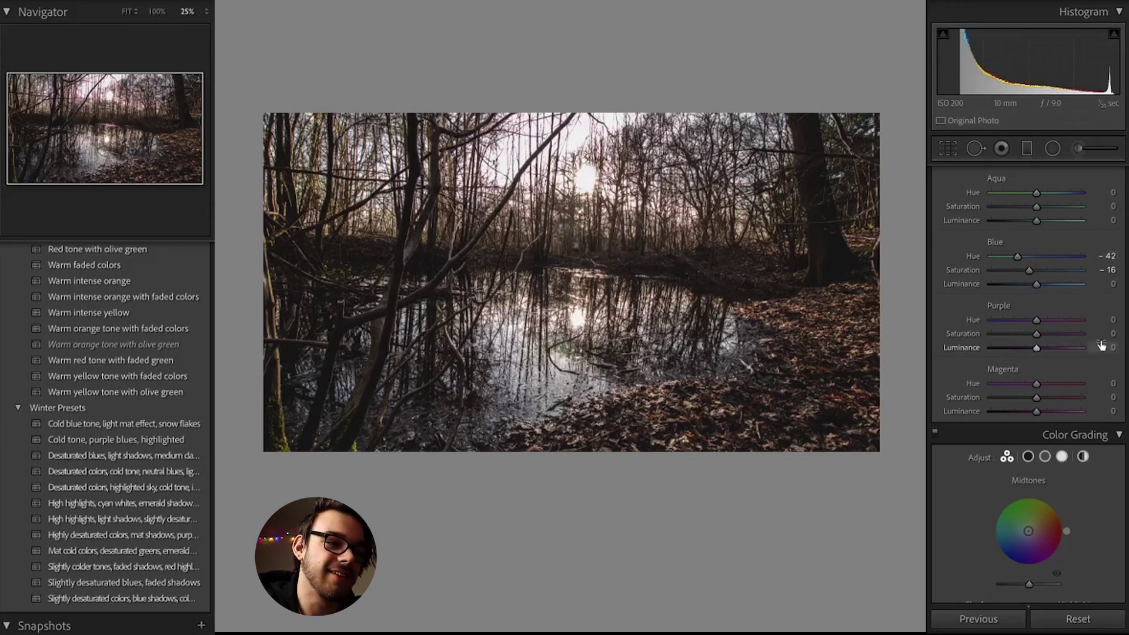
Enable lens profile corrections for the pond photo.
{"action": "scroll", "coordinate": [1102, 346], "scroll_direction": "down", "scroll_amount": 15}
{"action": "left_click", "coordinate": [974, 403]}
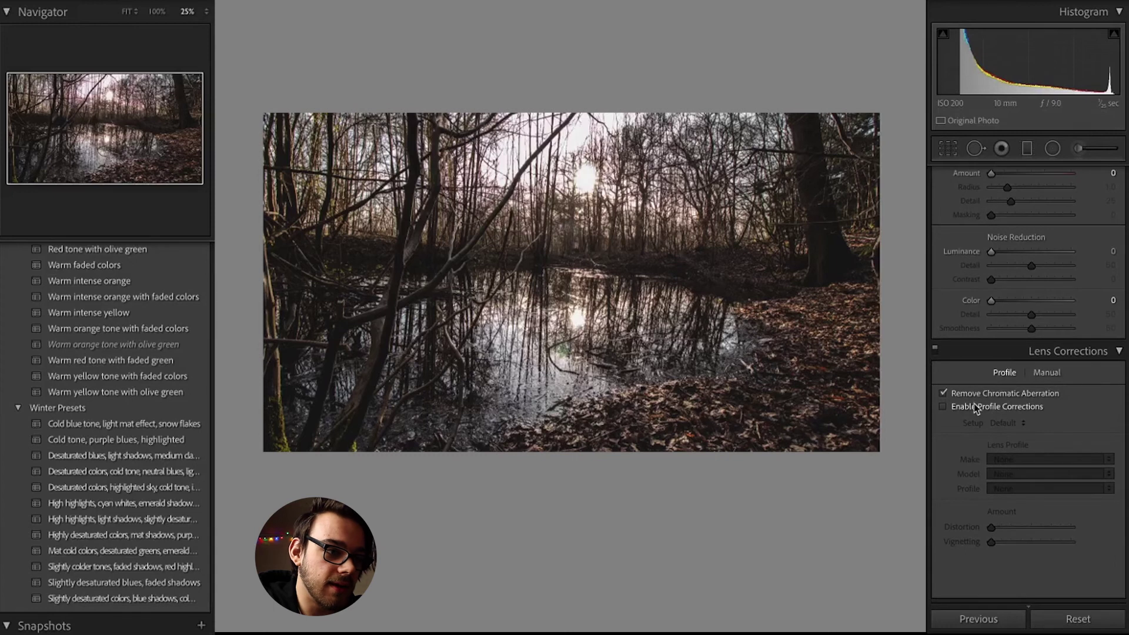
{"action": "scroll", "coordinate": [1093, 409], "scroll_direction": "down", "scroll_amount": 2}
{"action": "scroll", "coordinate": [1095, 410], "scroll_direction": "down", "scroll_amount": 8}
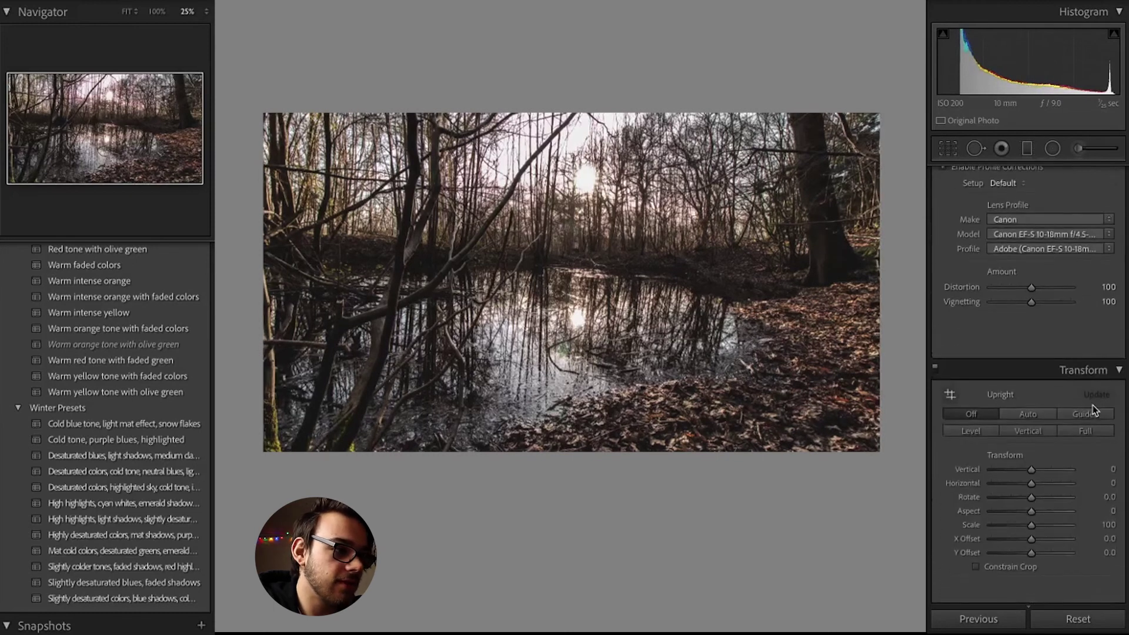
{"action": "scroll", "coordinate": [1095, 410], "scroll_direction": "up", "scroll_amount": 10}
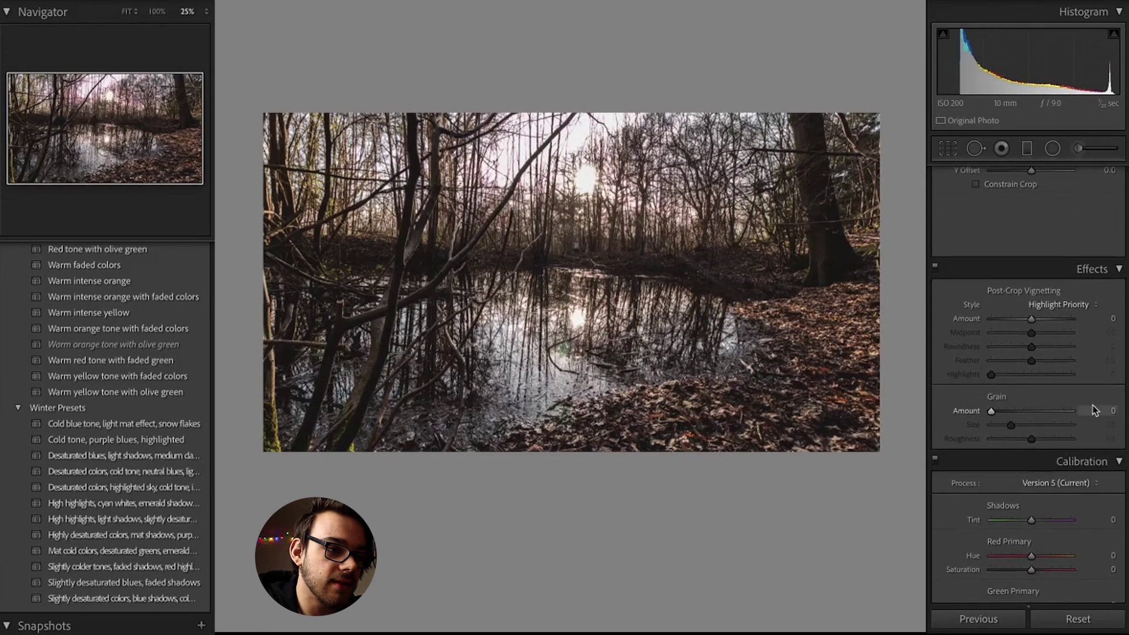
{"action": "scroll", "coordinate": [1110, 359], "scroll_direction": "up", "scroll_amount": 3}
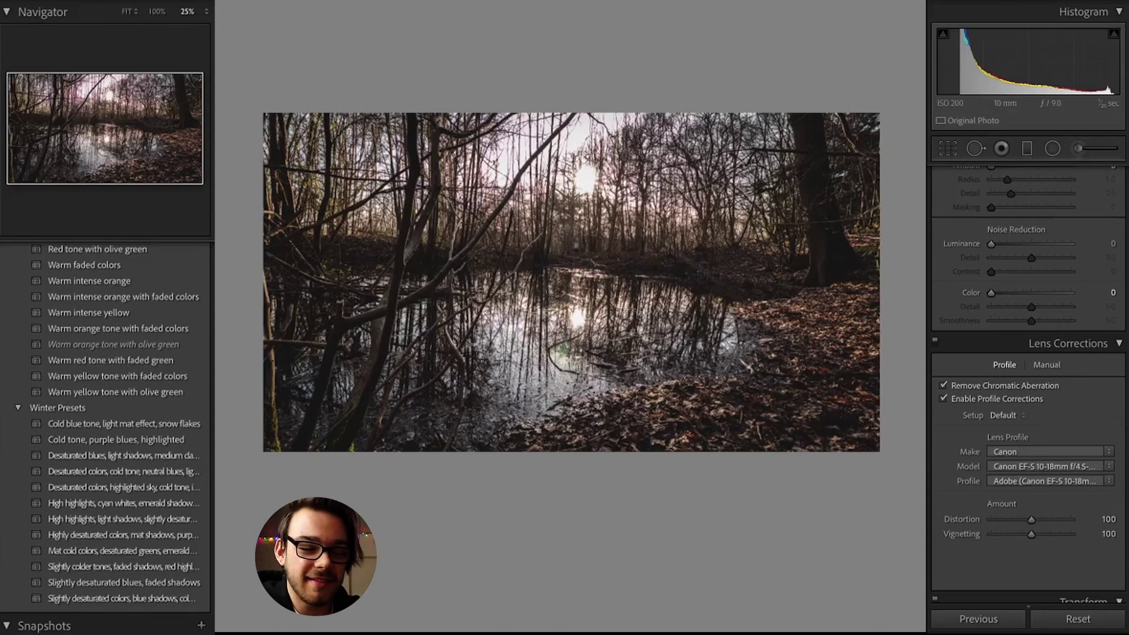
{"action": "scroll", "coordinate": [1097, 286], "scroll_direction": "up", "scroll_amount": 10}
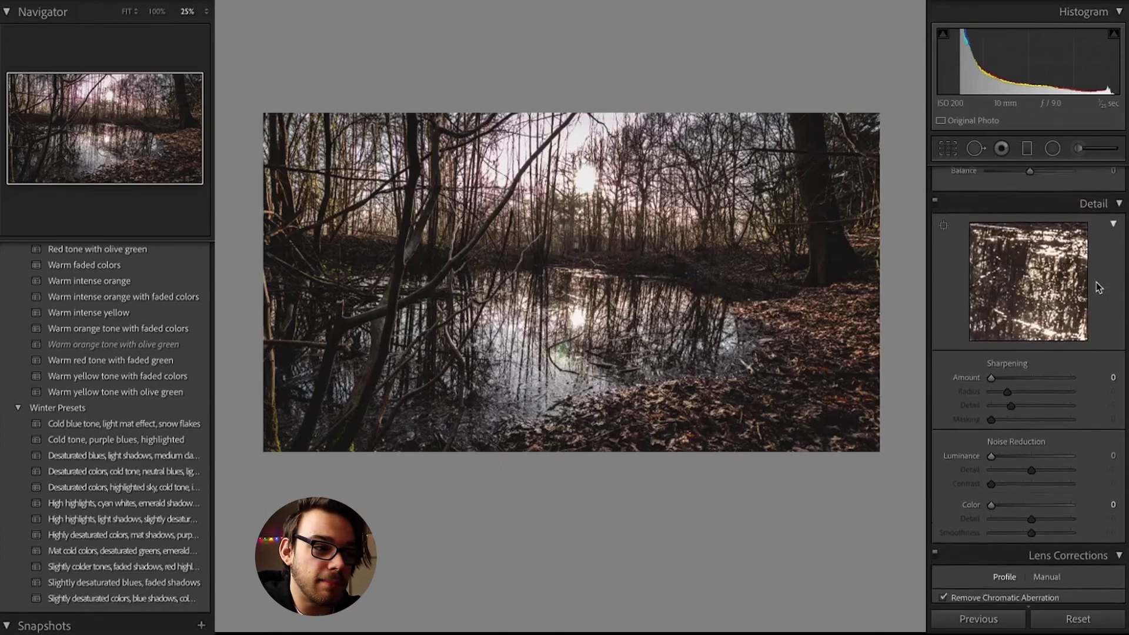
{"action": "scroll", "coordinate": [1097, 286], "scroll_direction": "up", "scroll_amount": 6}
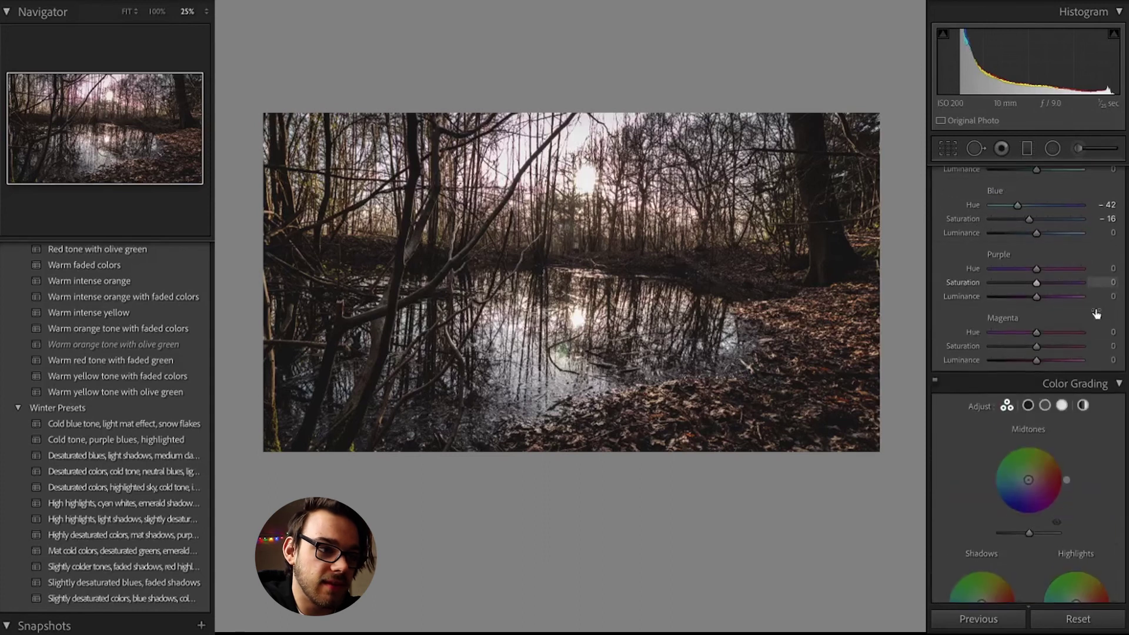